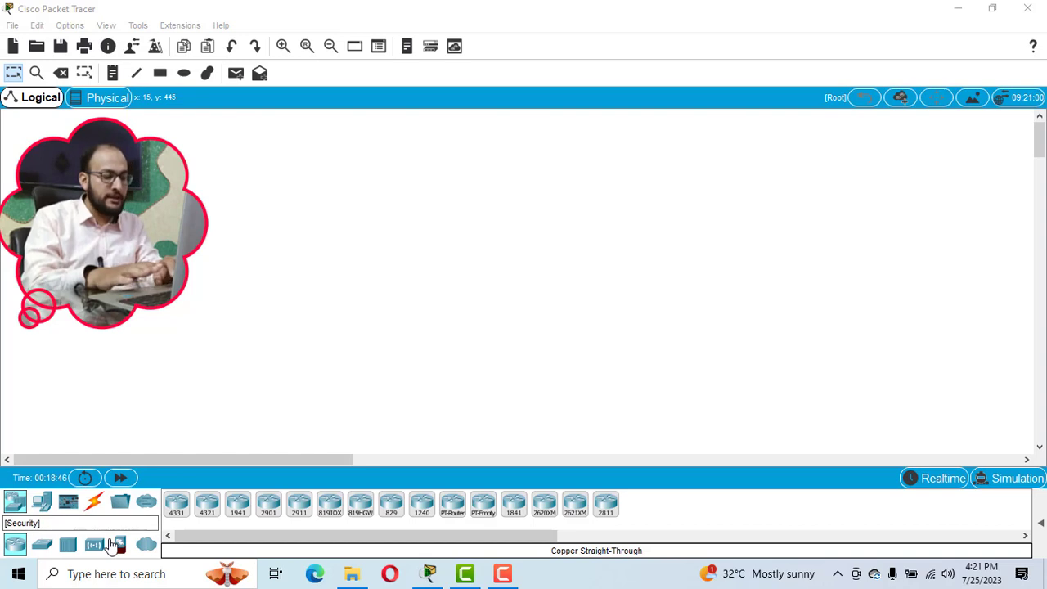
Step: Place two PC end devices side by side in the empty logical workspace
left_click(40, 505)
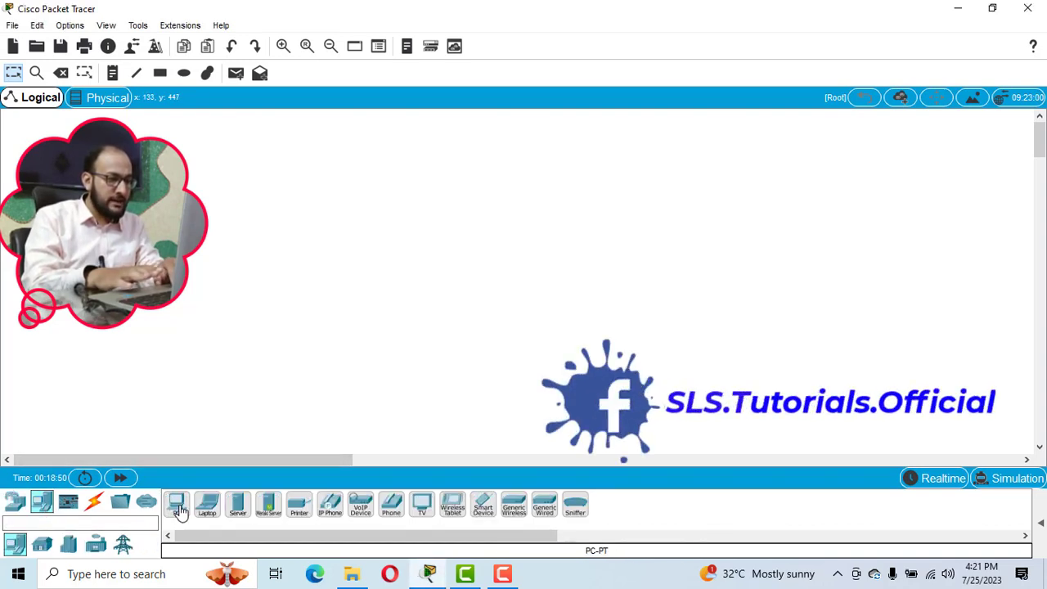
left_click(176, 506)
left_click(200, 366)
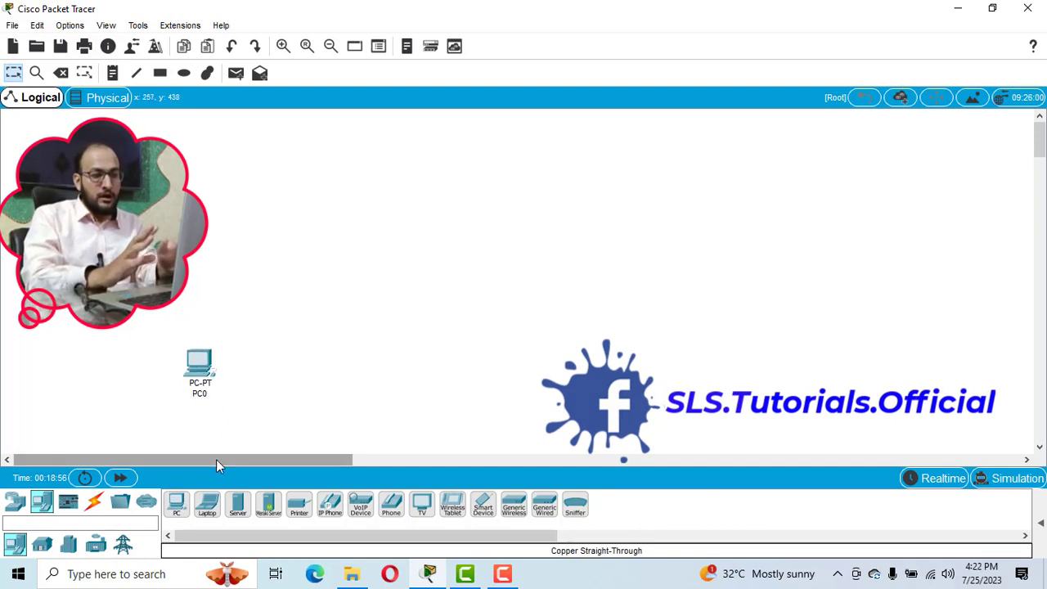
left_click(176, 505)
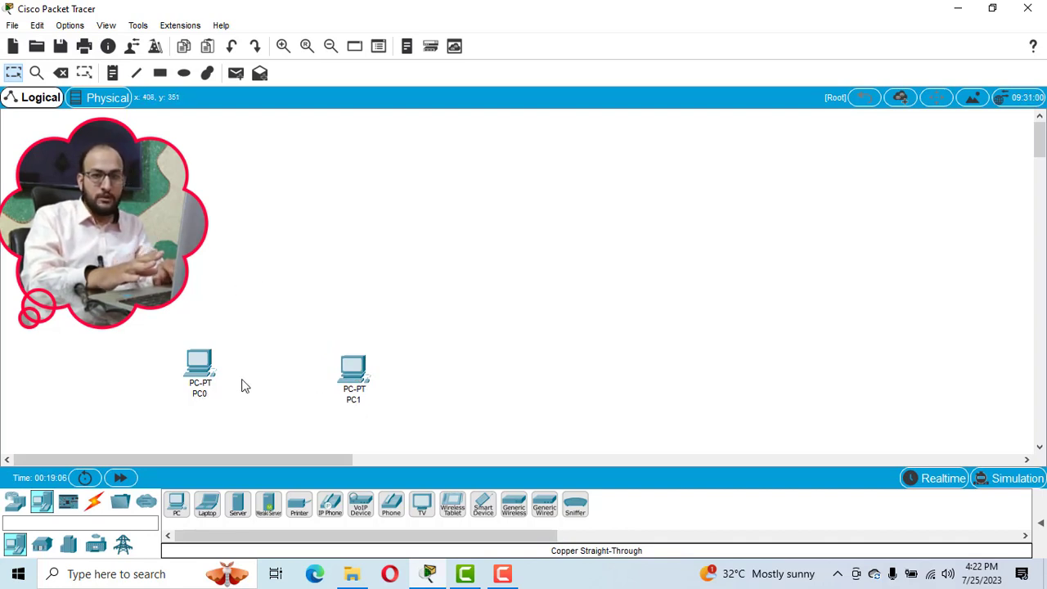
Step: Rename the first PC as SLS and the second PC as HOME
left_click(198, 398)
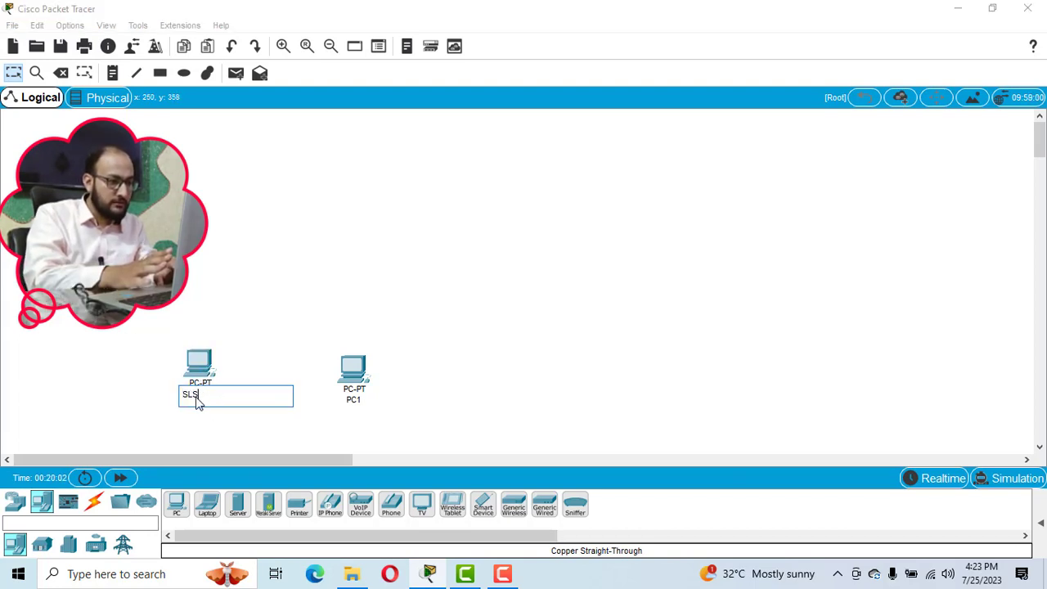
left_click(348, 401)
left_click(360, 403)
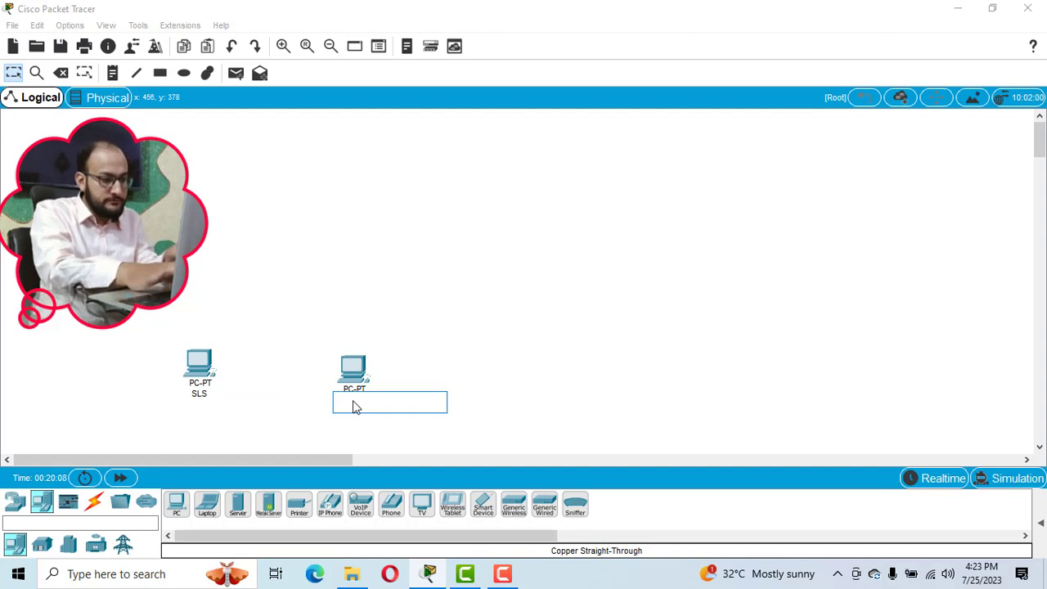
type("HOME")
key("Return")
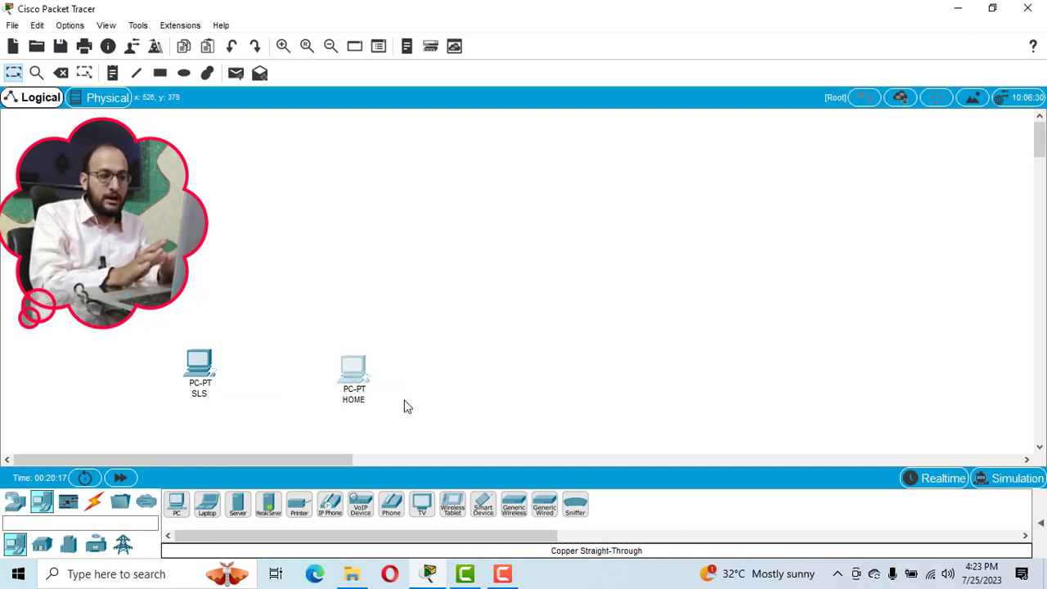
Step: Add a 2960 switch above the two PCs and adjust the positions of the switch and the SLS PC
left_click(16, 508)
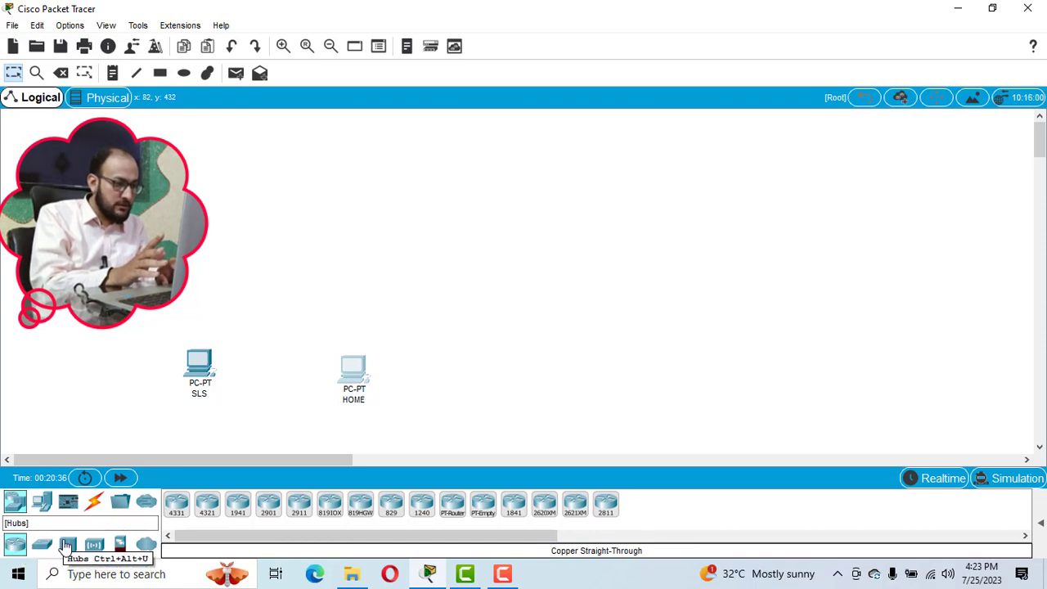
left_click(46, 539)
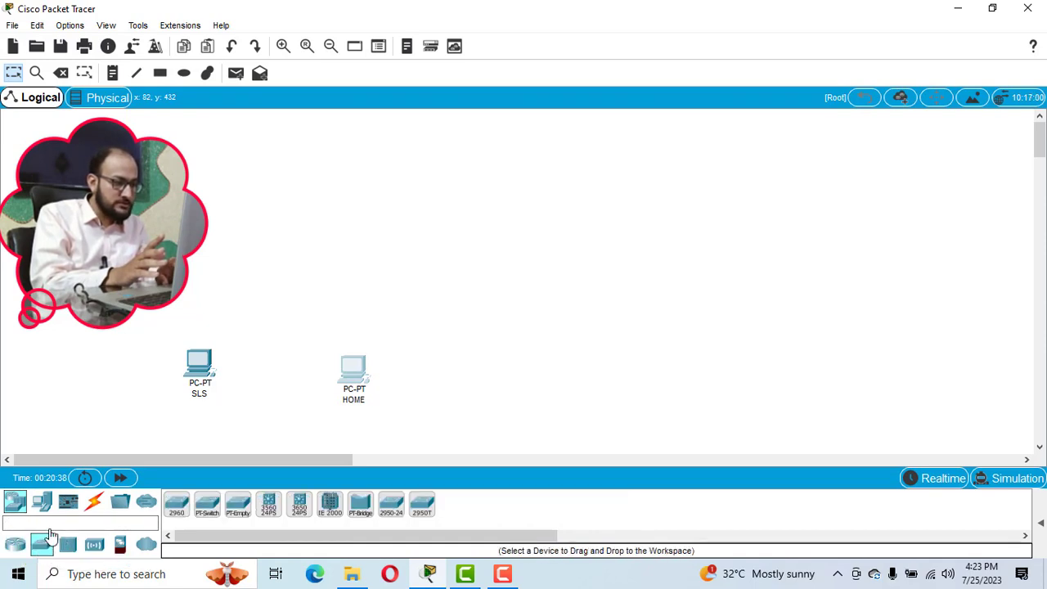
left_click_drag(176, 504, 276, 265)
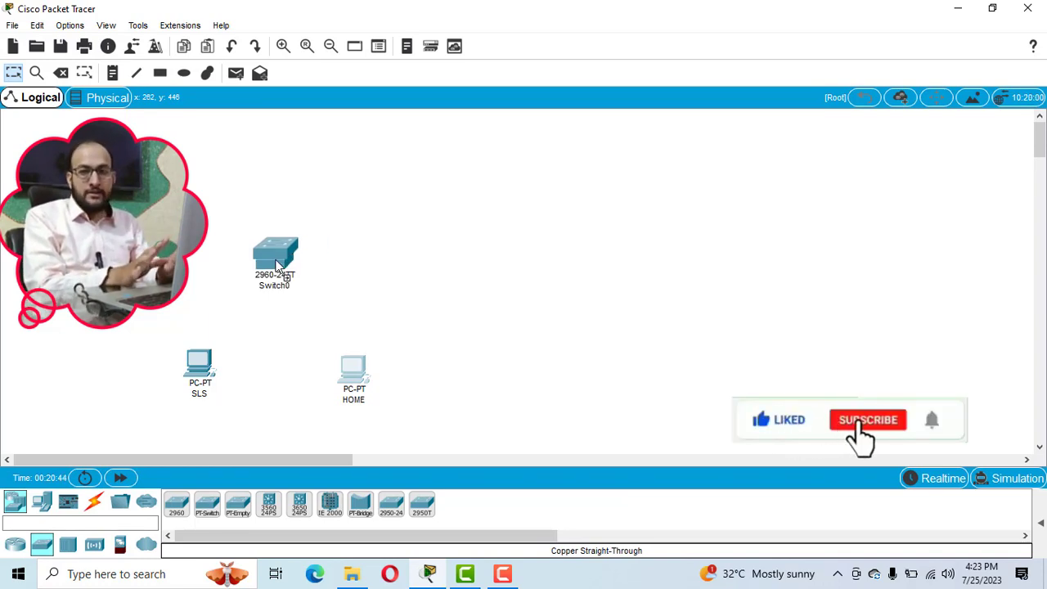
mouse_move(206, 394)
left_mouse_down()
mouse_move(333, 381)
mouse_move(213, 425)
mouse_move(198, 390)
left_mouse_up()
left_click_drag(275, 262, 289, 221)
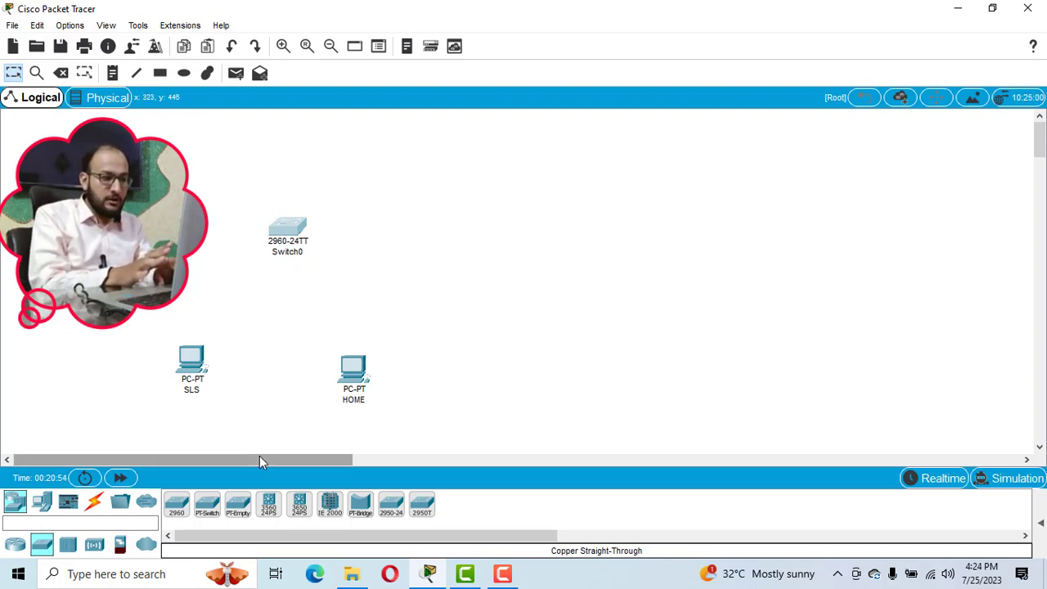
Step: Connect FastEthernet0 of the SLS PC to FastEthernet0/1 of the switch with a copper straight-through cable
left_click(95, 505)
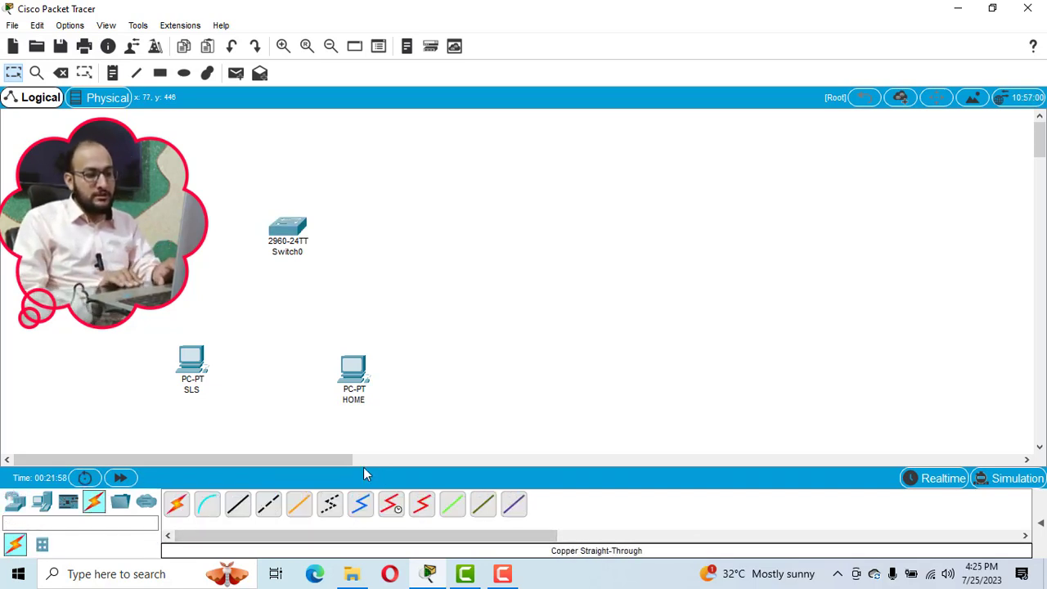
left_click(250, 508)
left_click(194, 359)
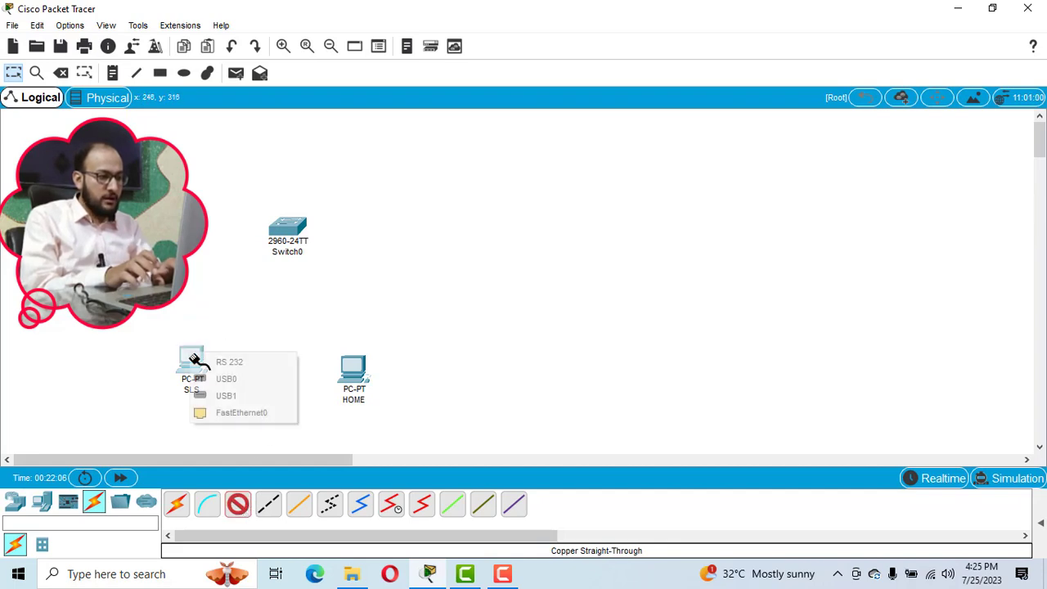
left_click(235, 413)
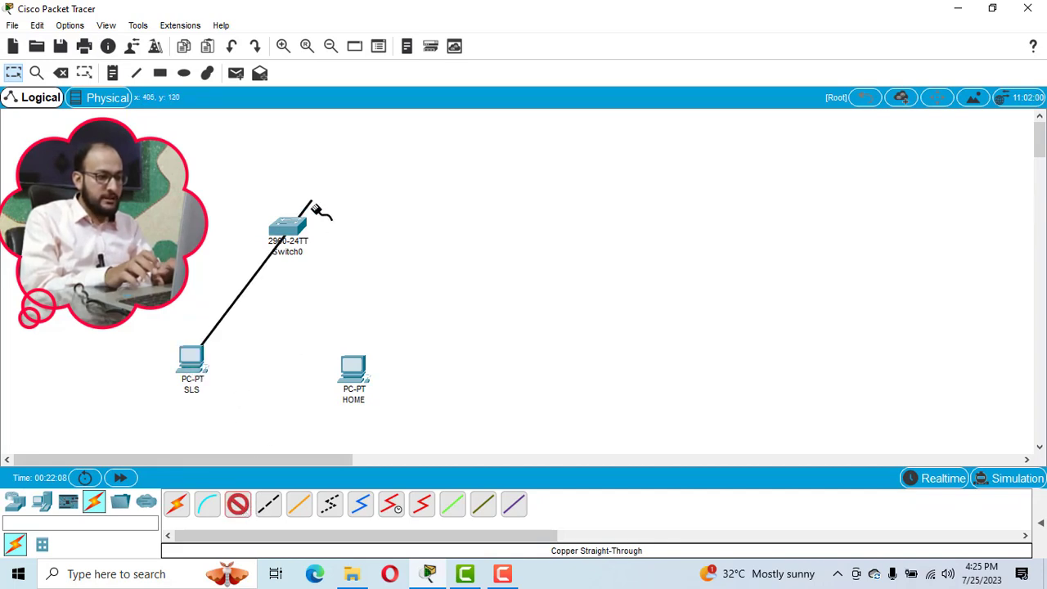
left_click(287, 225)
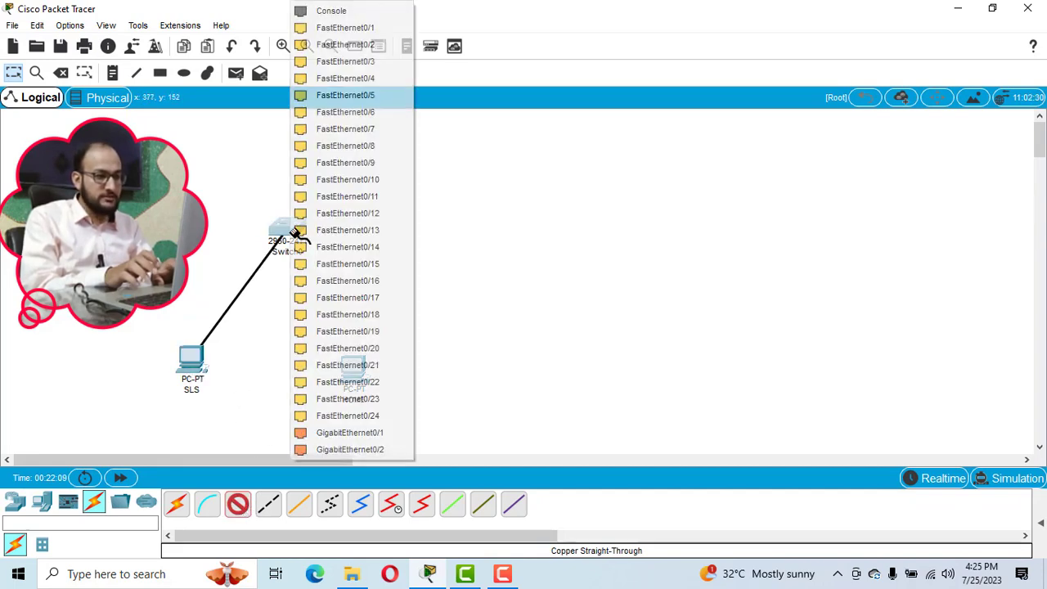
left_click(327, 33)
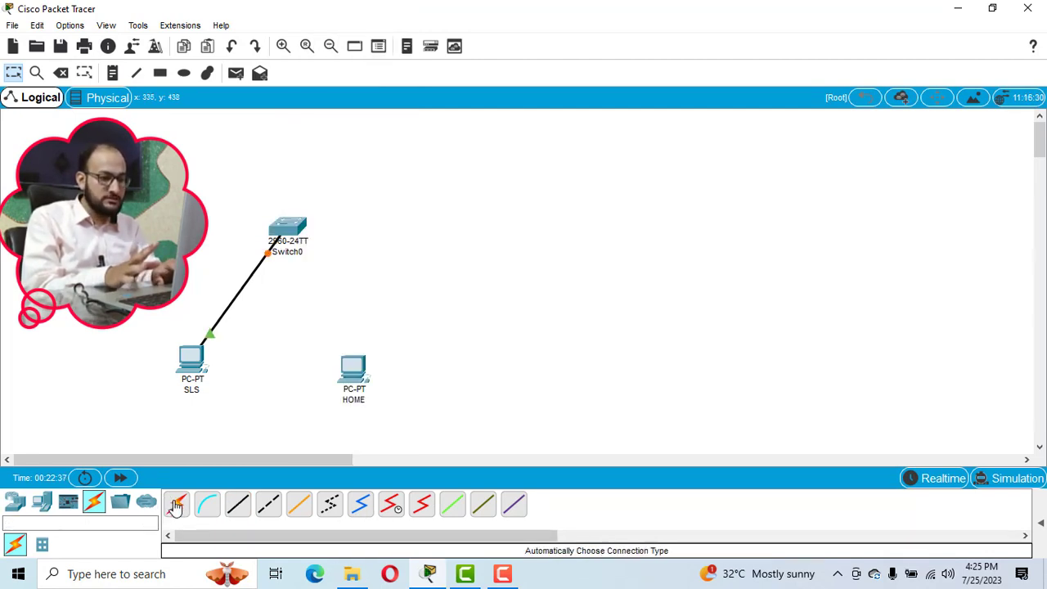
Step: Connect the HOME PC to the switch using the automatically chosen connection type
left_click(178, 508)
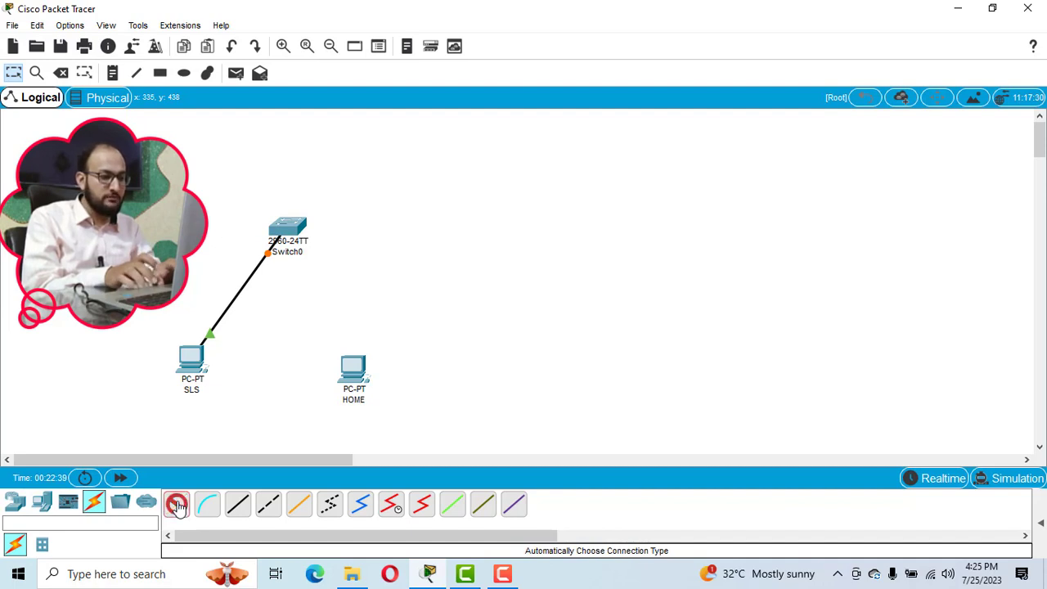
left_click(353, 360)
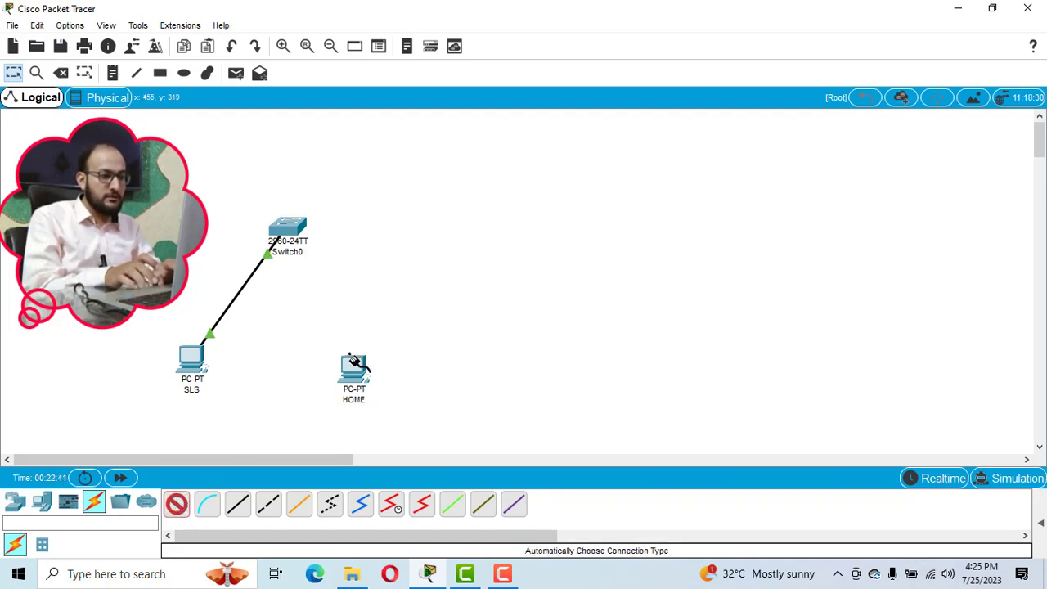
left_click(299, 235)
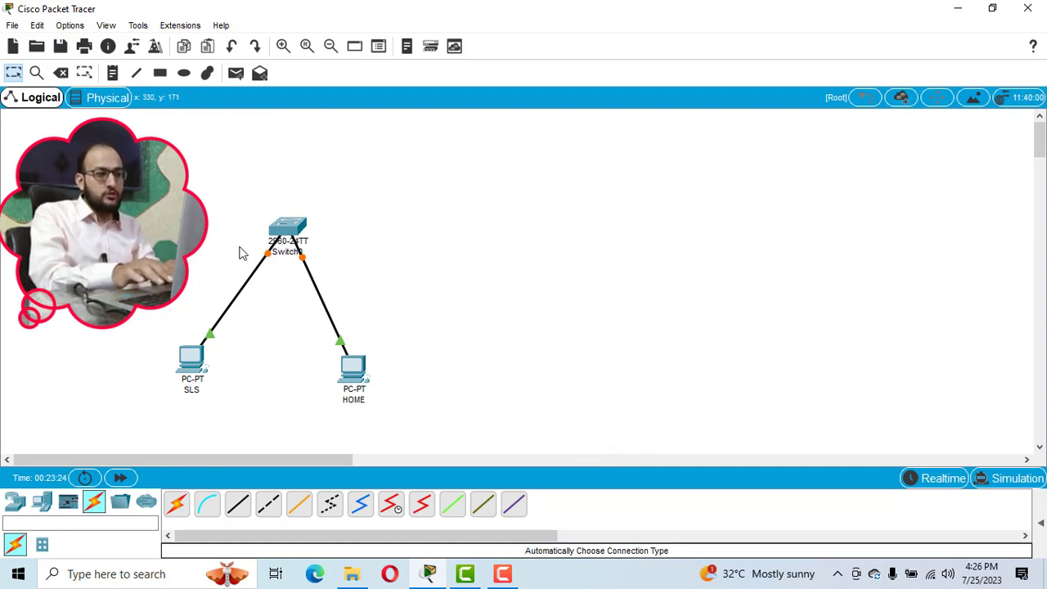
mouse_move(254, 271)
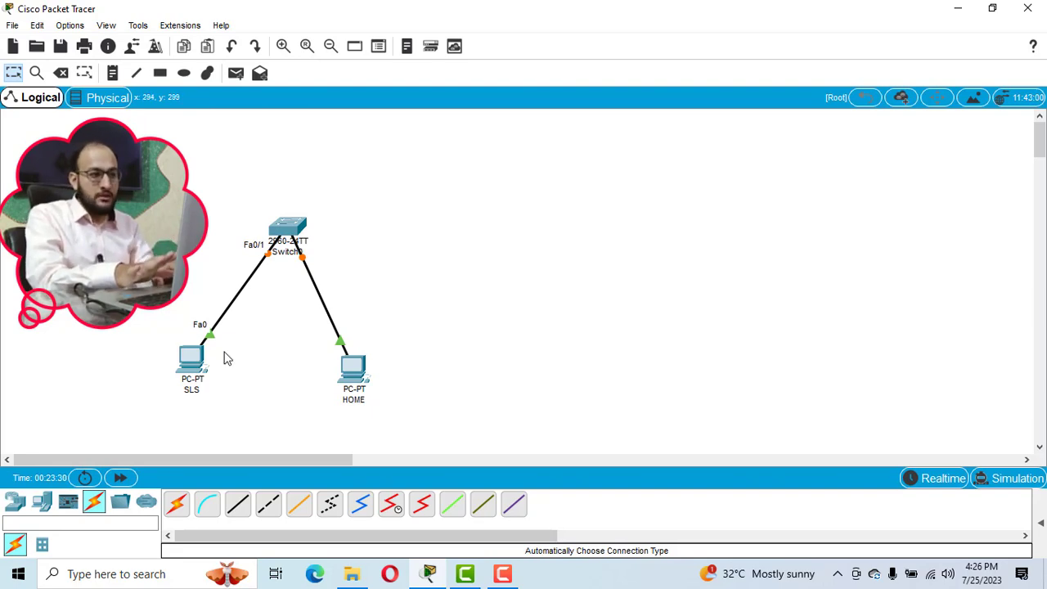
Step: Set the static IP address of the SLS PC to 192.168.1.2 in its IP configuration
left_click(191, 368)
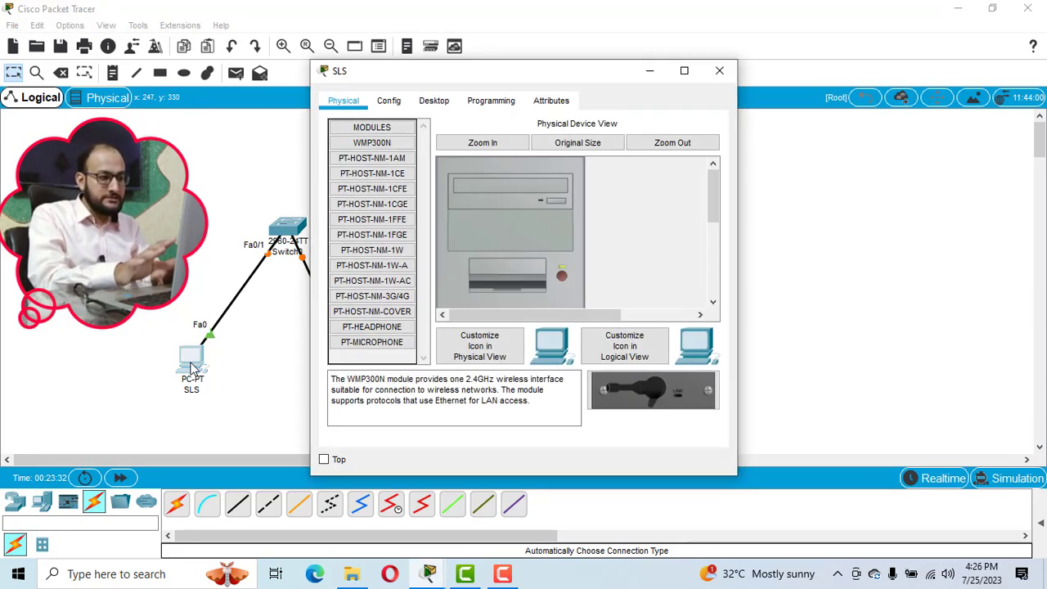
left_click(424, 101)
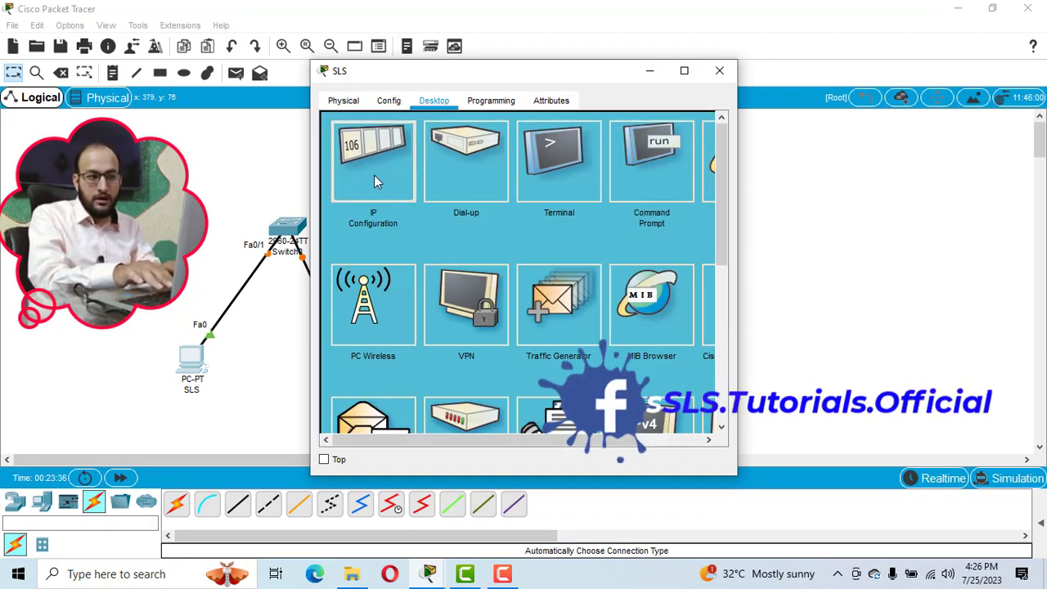
left_click(374, 175)
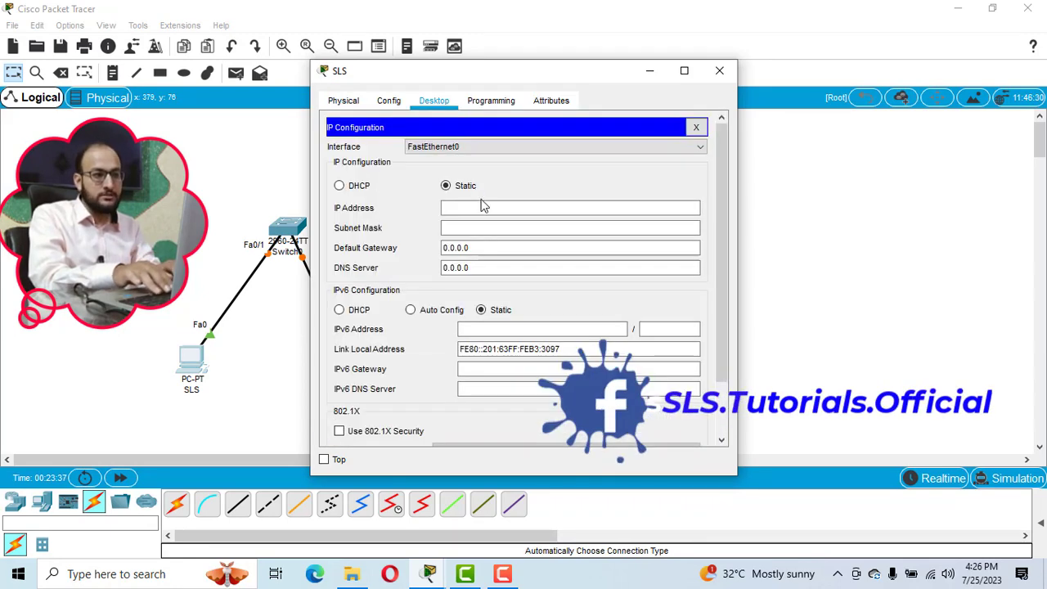
left_click(458, 209)
type("192")
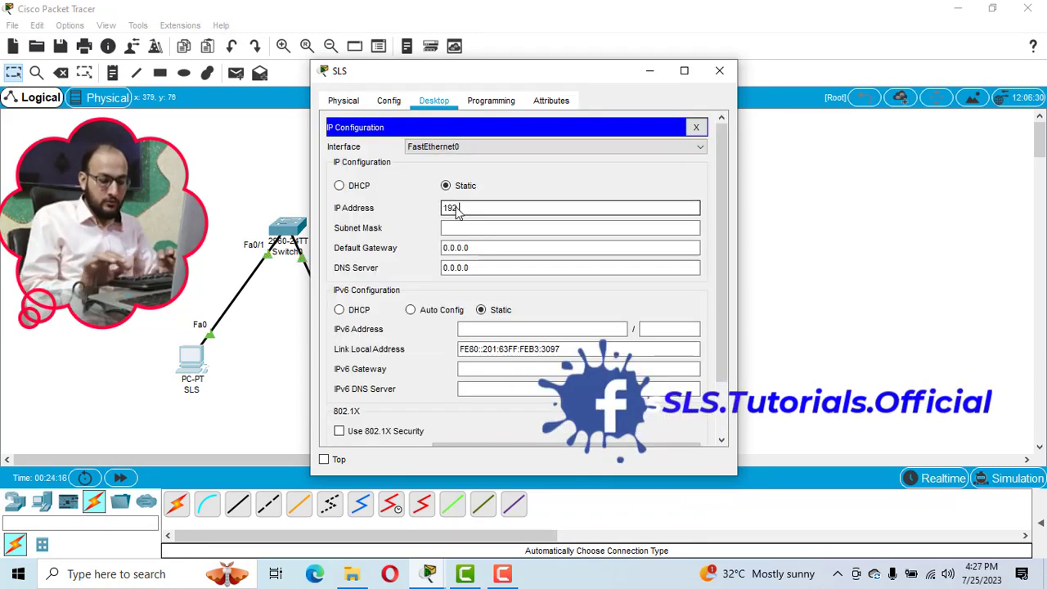
type(".168.1.")
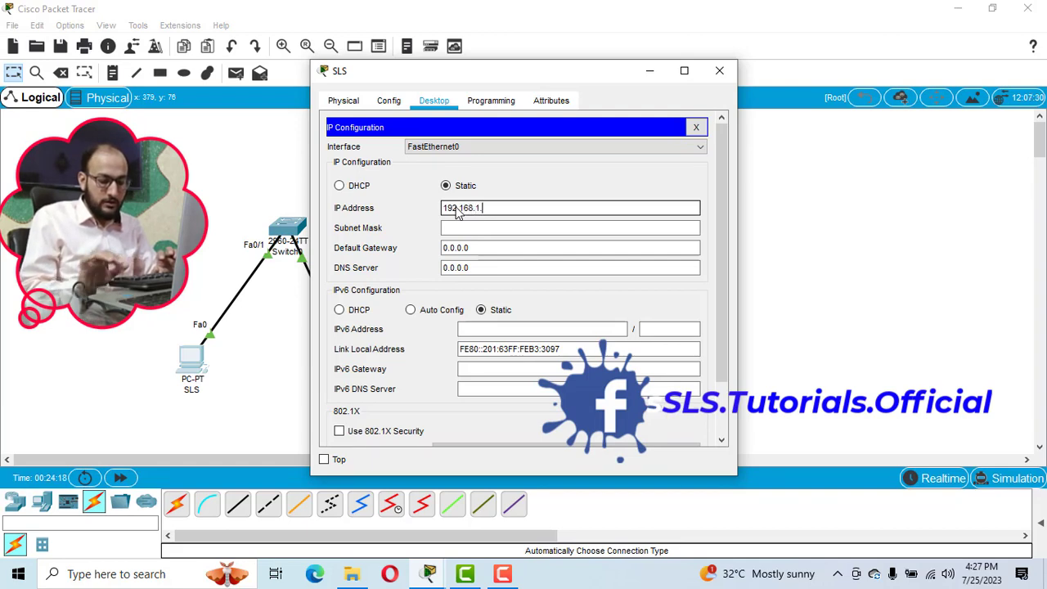
type("2")
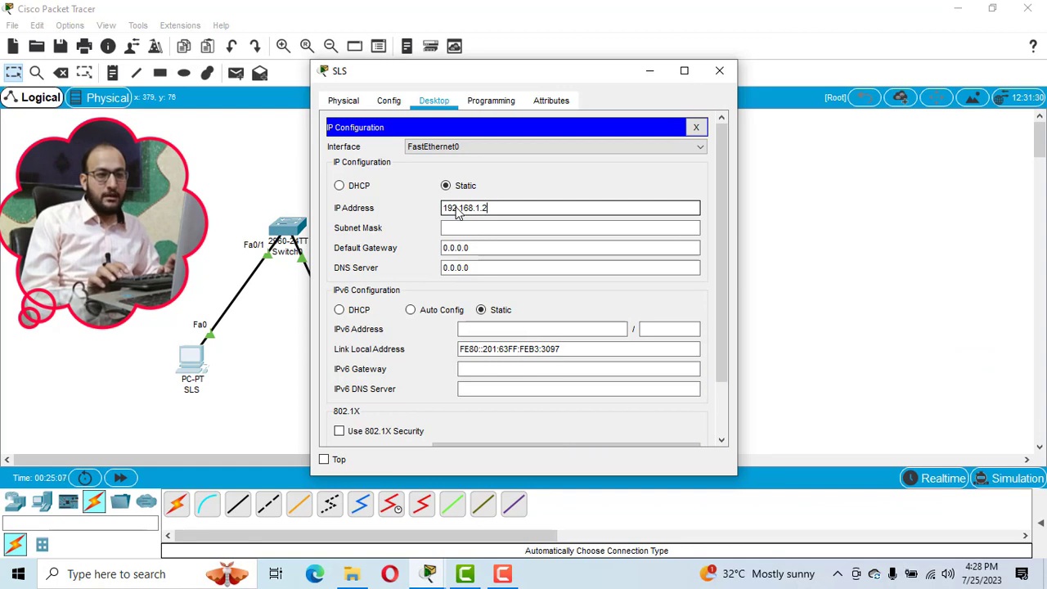
key("Return")
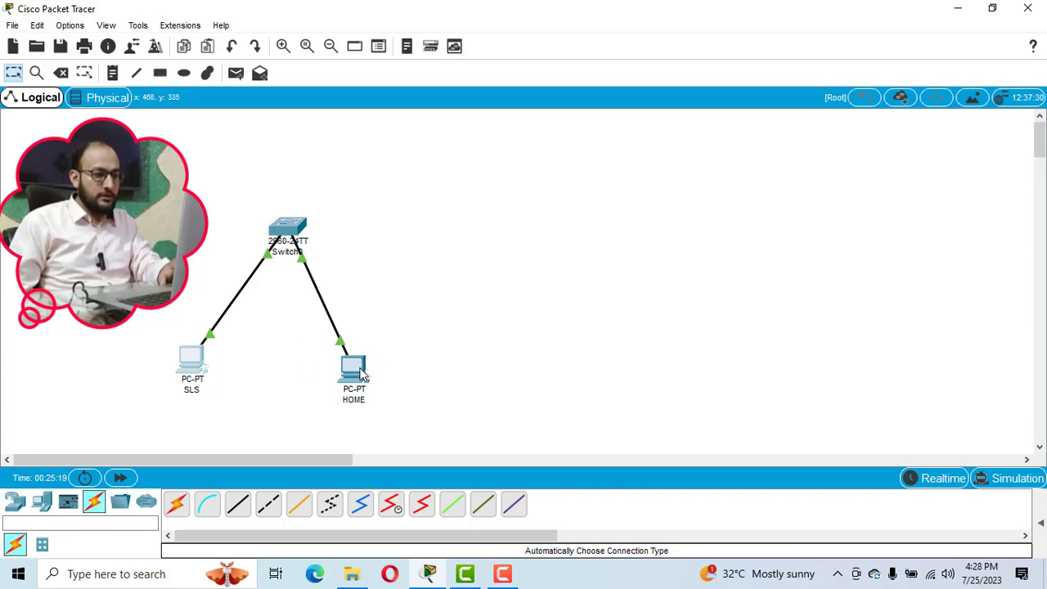
Step: Give the HOME PC the static IP address 192.168.1.4 with the default subnet mask 255.255.255.0
left_click(355, 370)
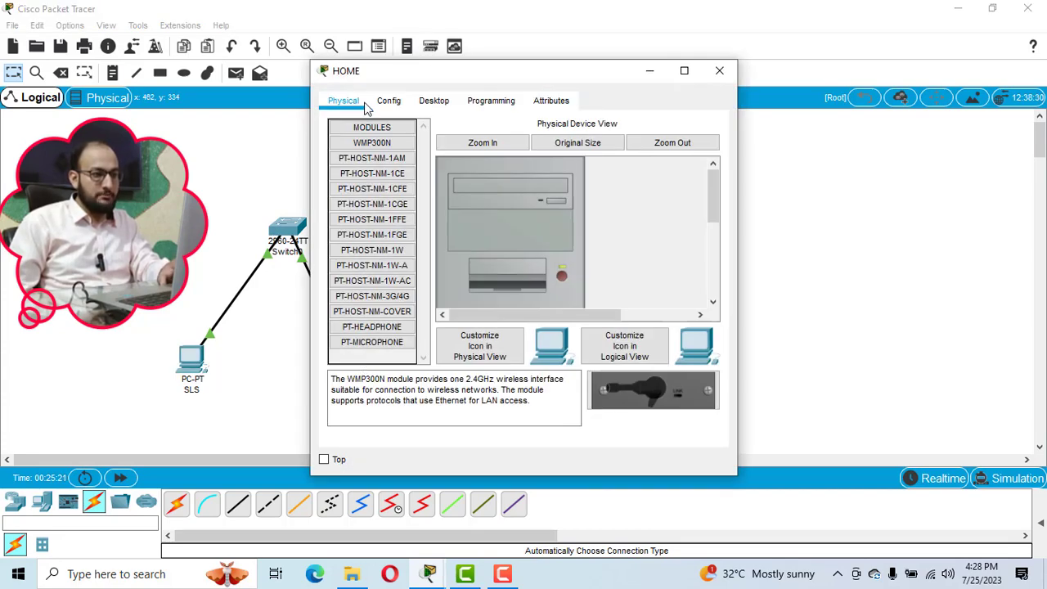
left_click(433, 101)
left_click(378, 174)
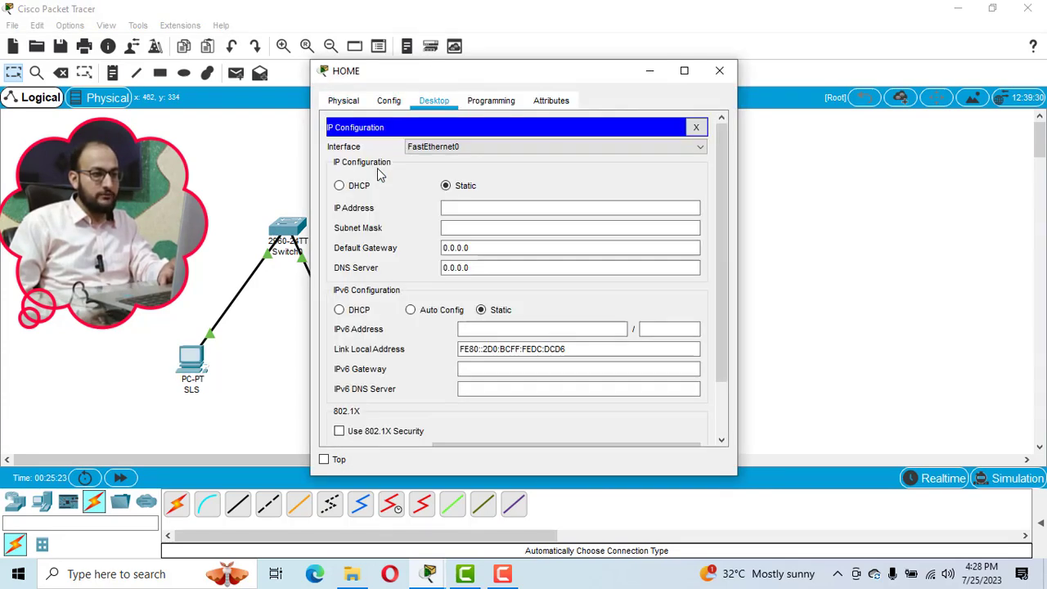
left_click(456, 211)
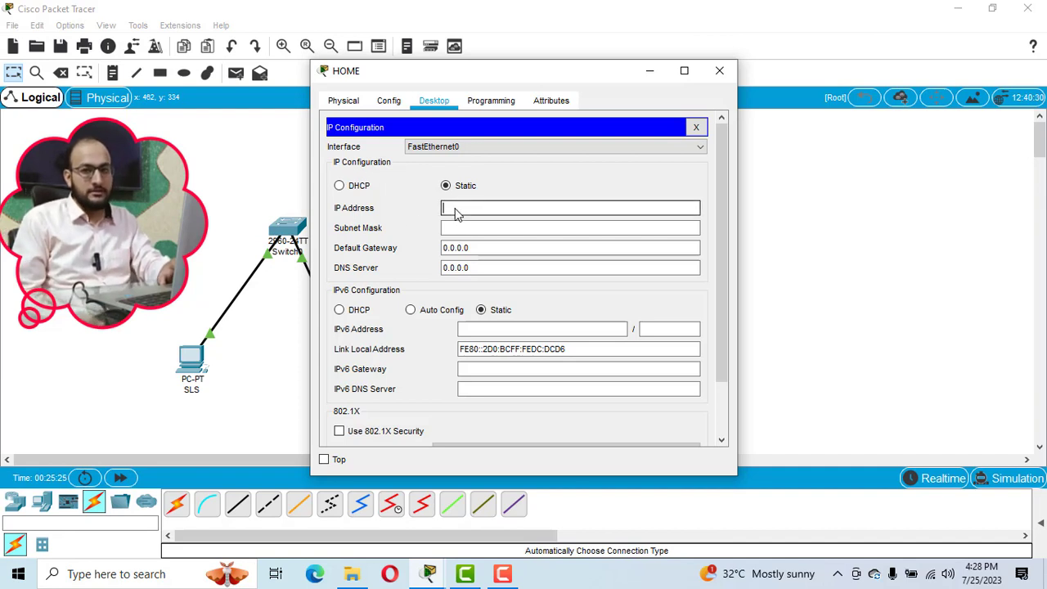
type("192.168.")
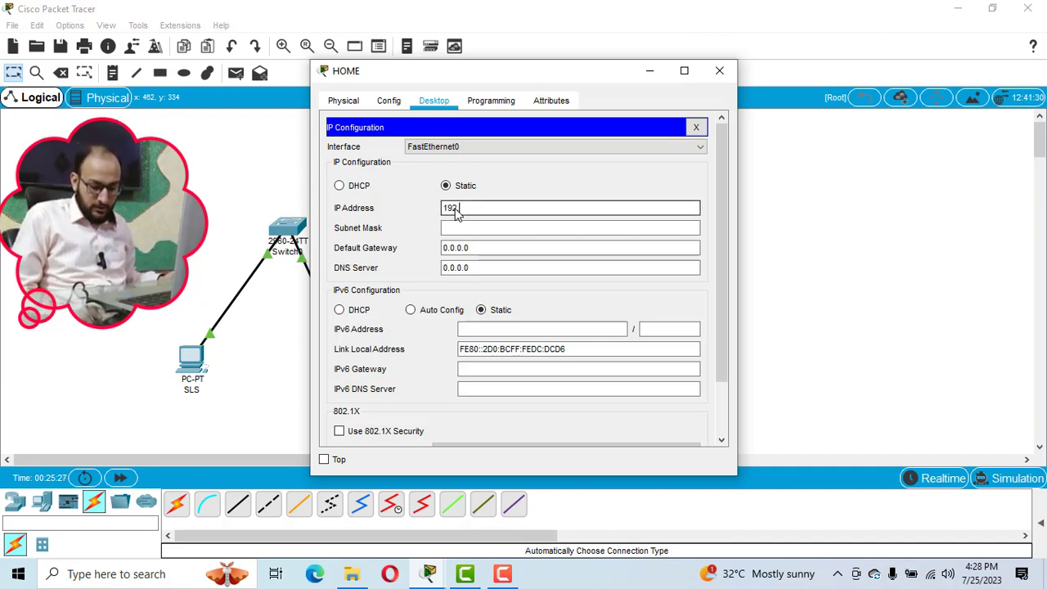
type("1.")
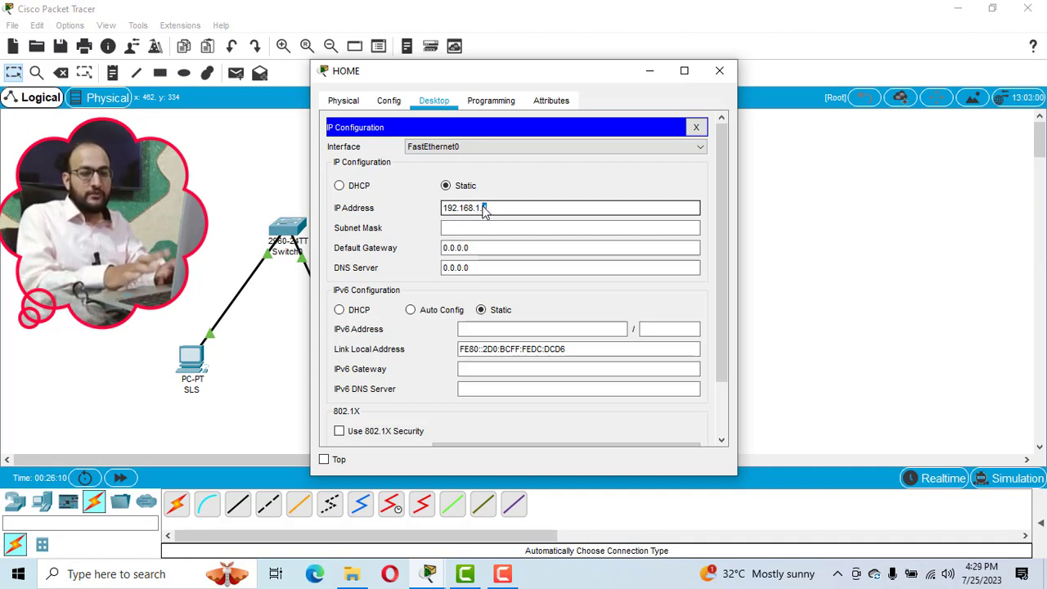
type("4")
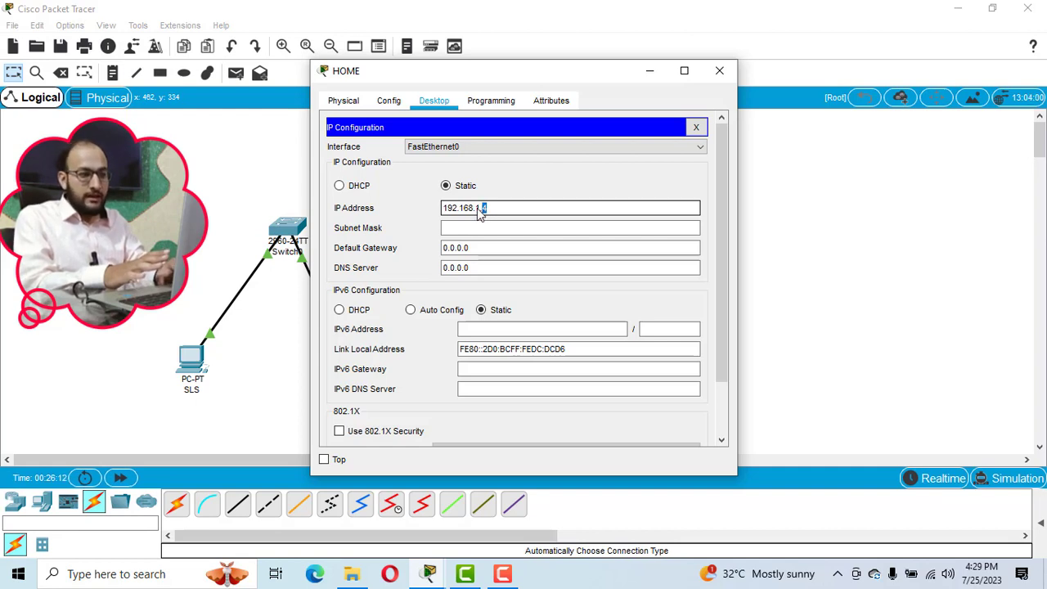
left_click_drag(482, 211, 443, 209)
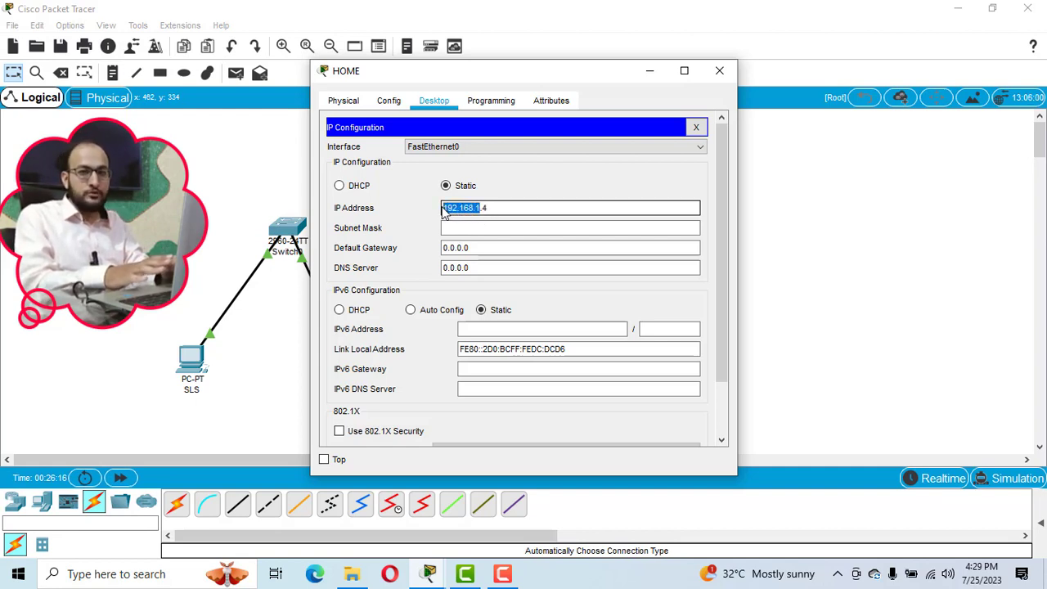
left_click(483, 209)
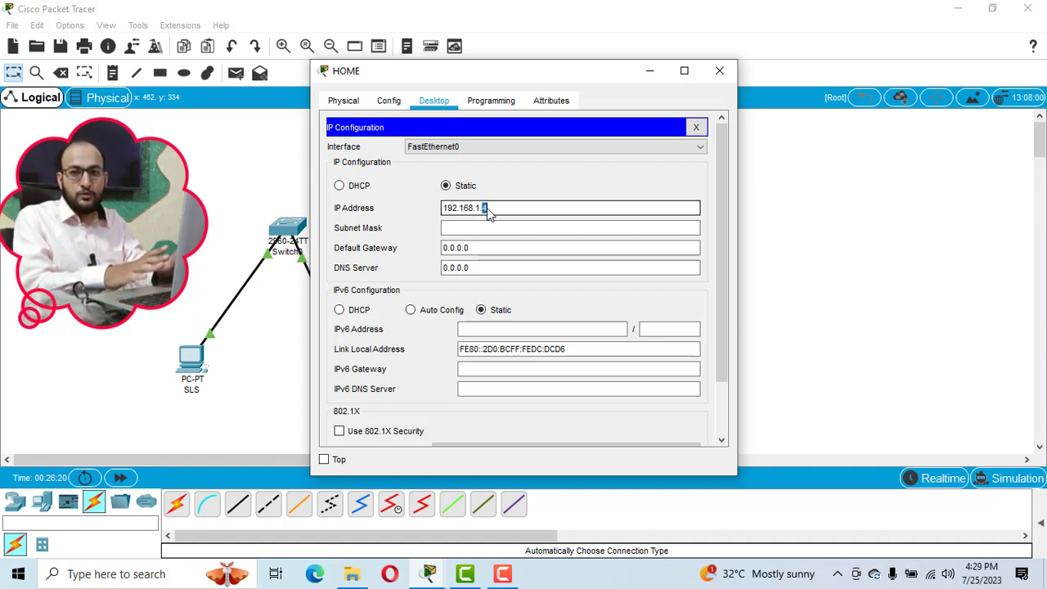
key("Tab")
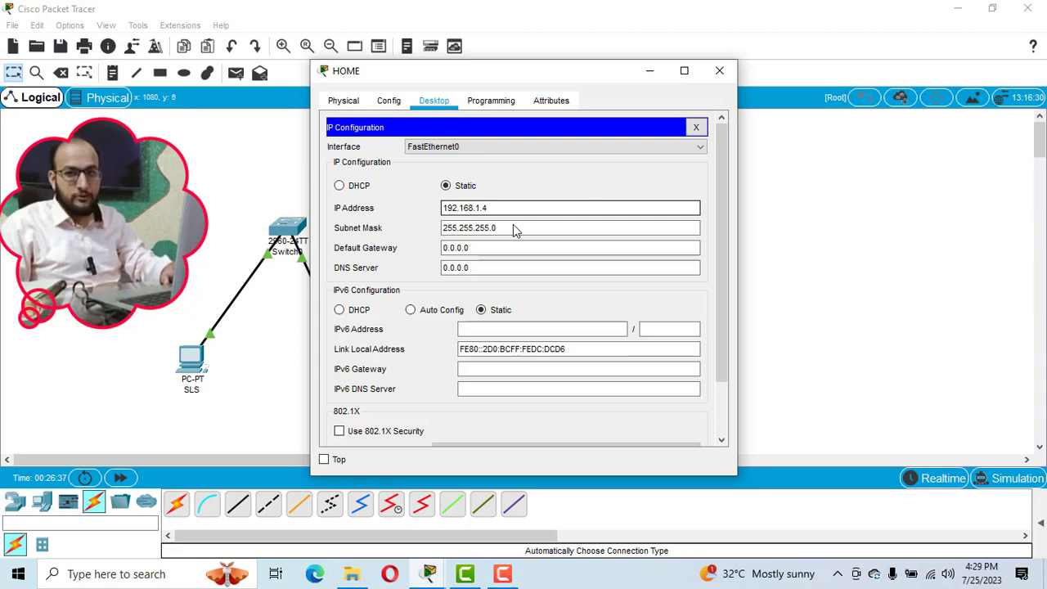
Step: Close the HOME PC's configuration and add a simple PDU with SLS as the source and HOME as the destination
left_click(719, 70)
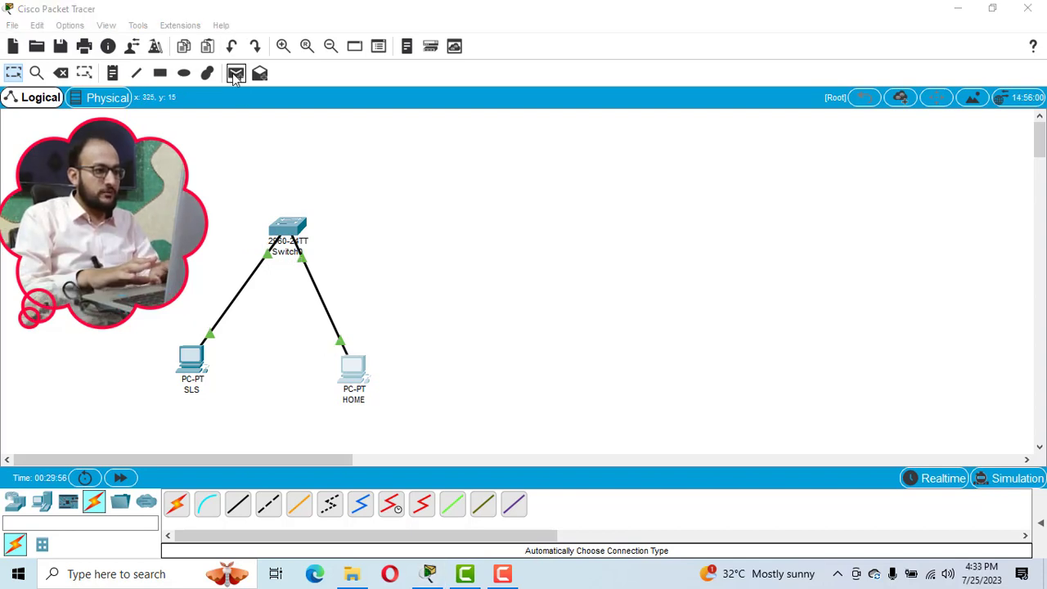
left_click(236, 74)
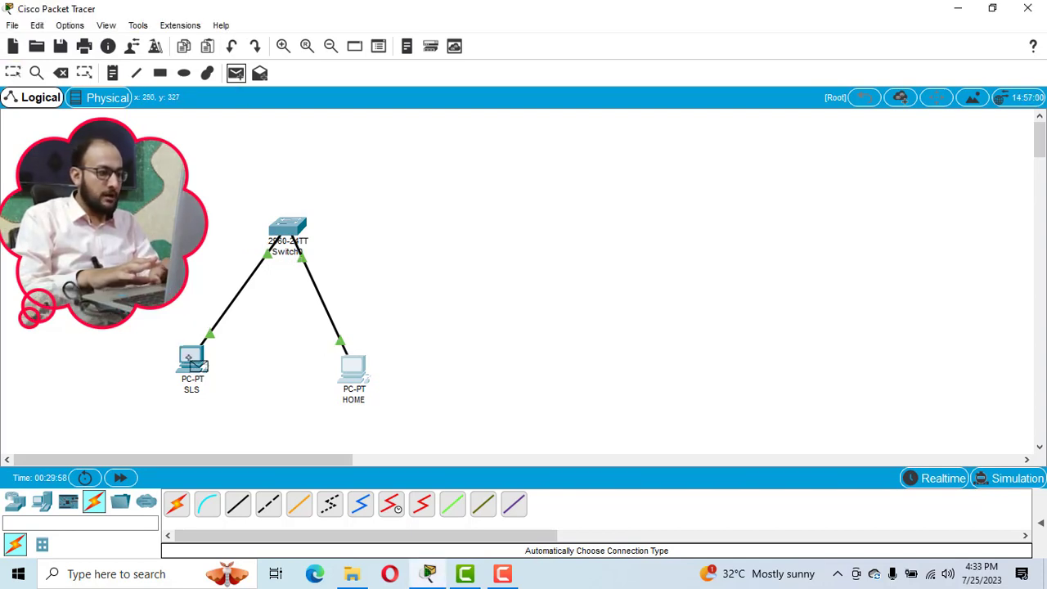
left_click(189, 358)
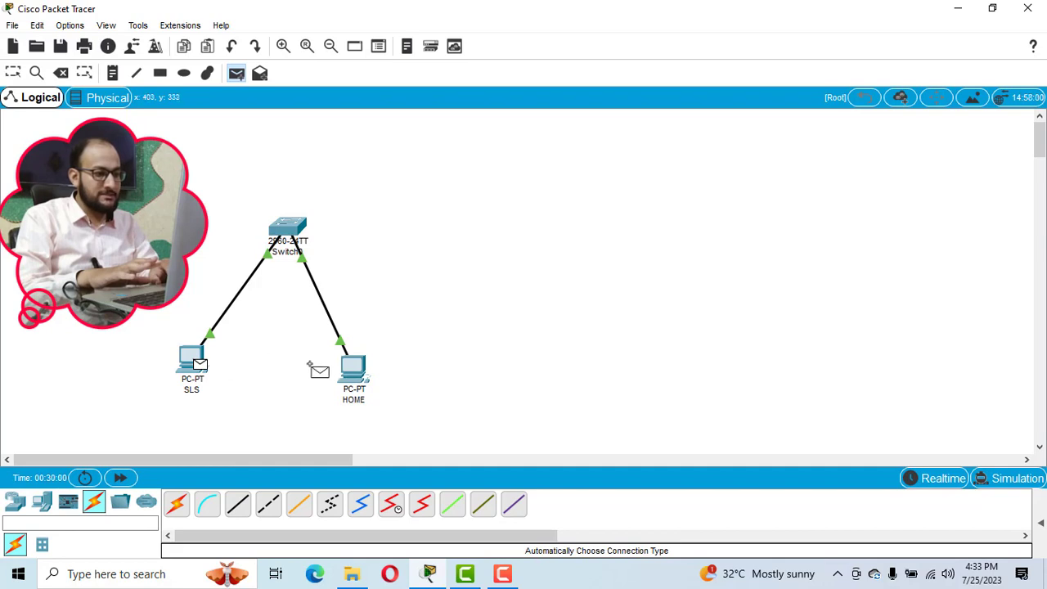
left_click(354, 370)
Step: Switch to Simulation mode and play the simulation to follow the ICMP packet between the SLS and HOME PCs
key("shift+s")
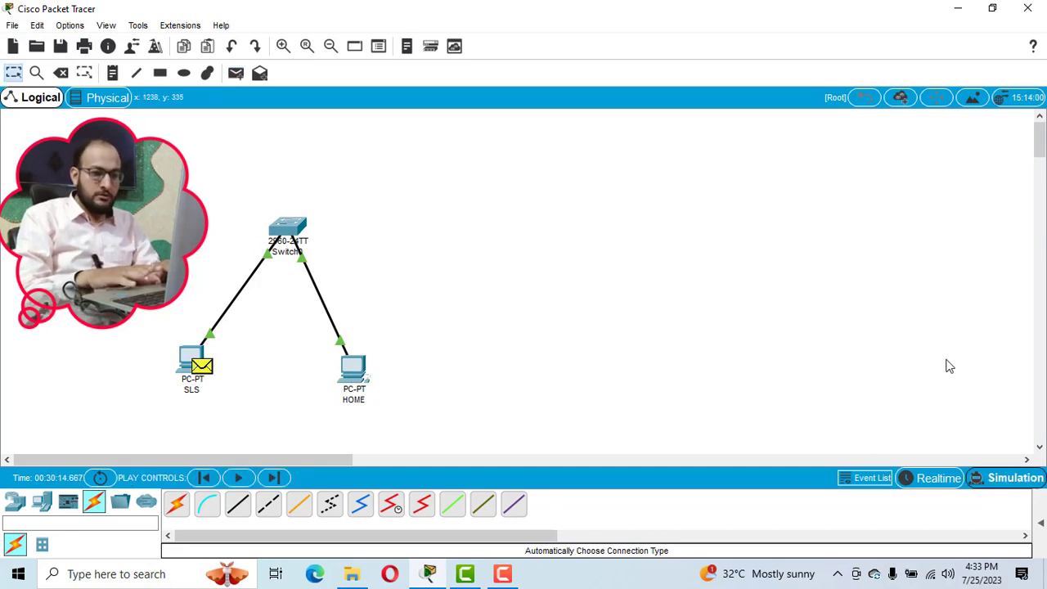
left_click(1007, 481)
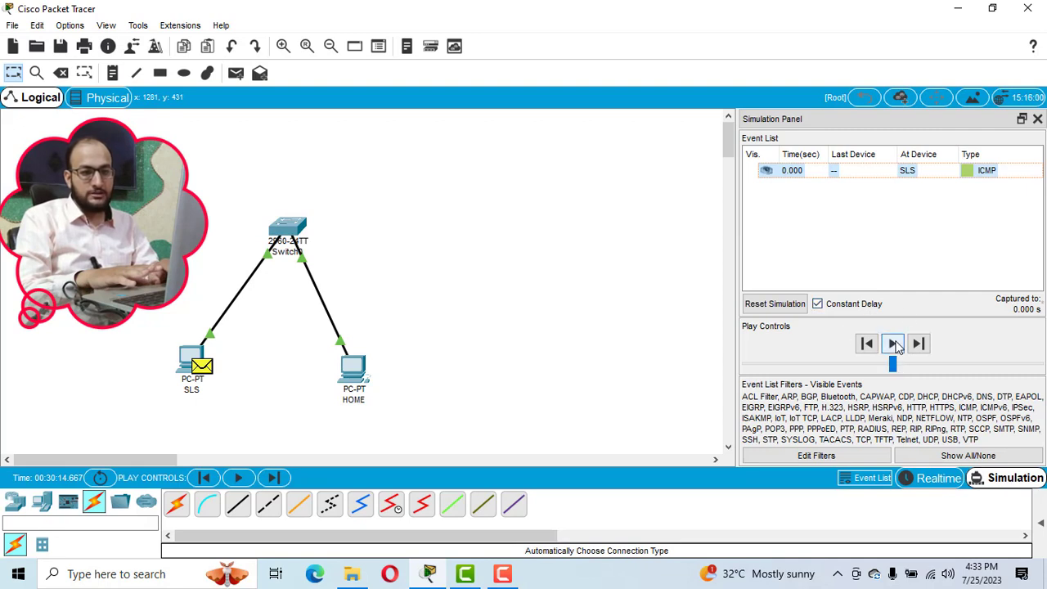
left_click(893, 344)
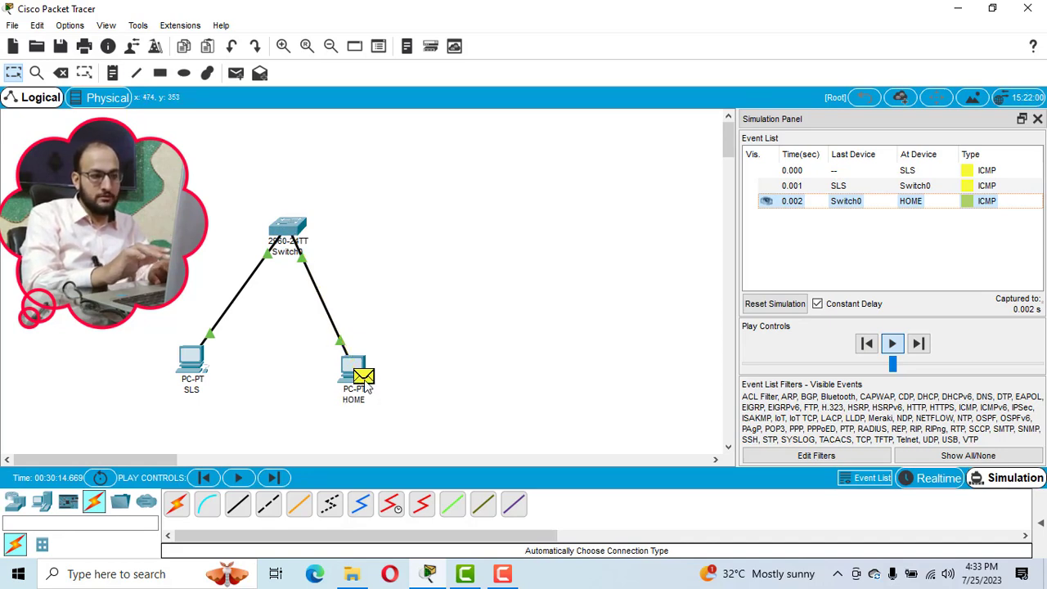
mouse_move(366, 390)
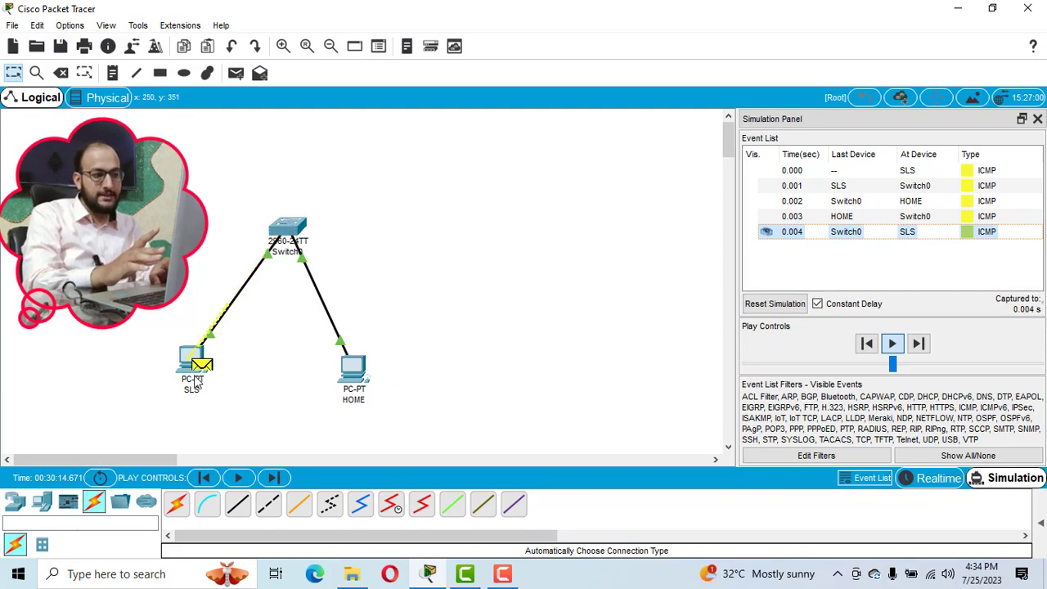
mouse_move(205, 382)
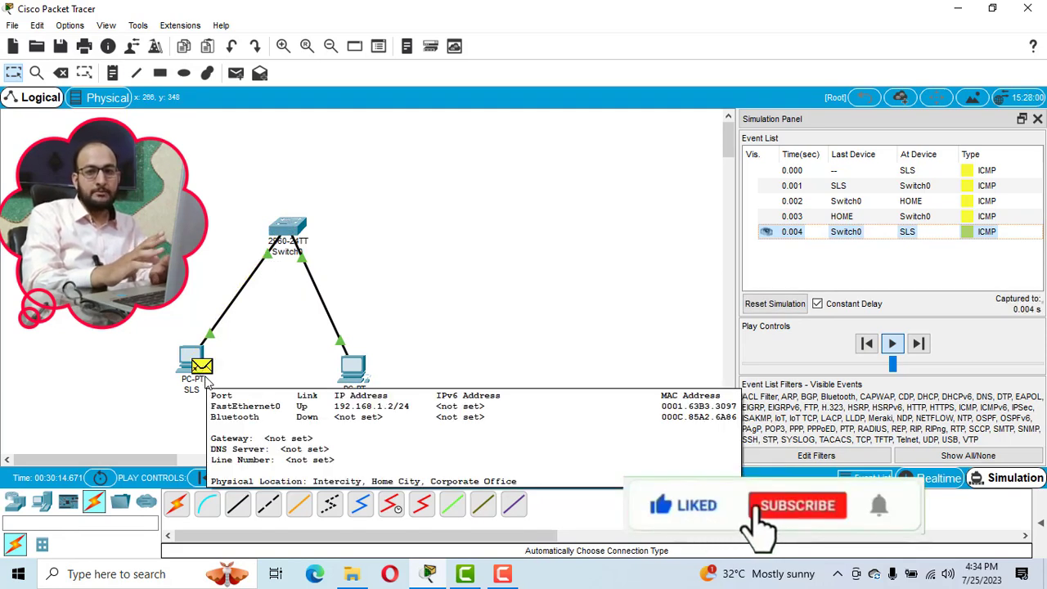